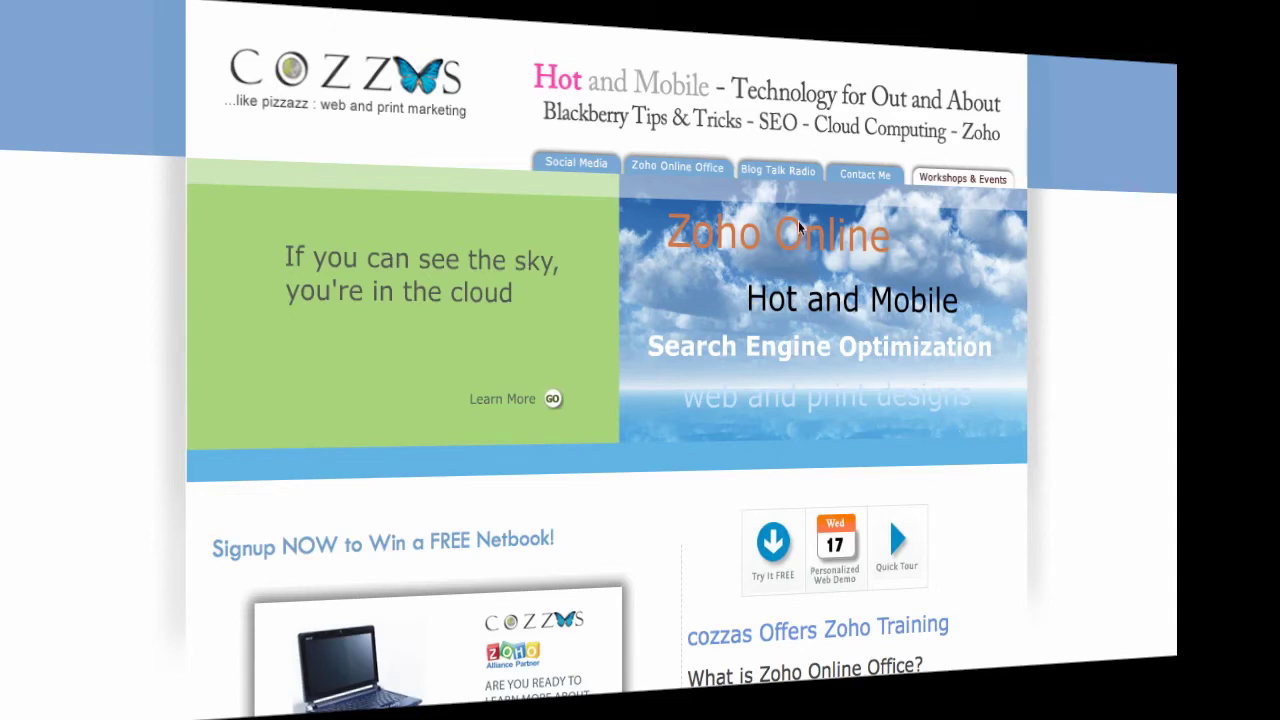
Scroll down the cozzas.com home page toward the Schedule a FREE 1-on-1 Demo link.
scroll(1061, 520, down, 1)
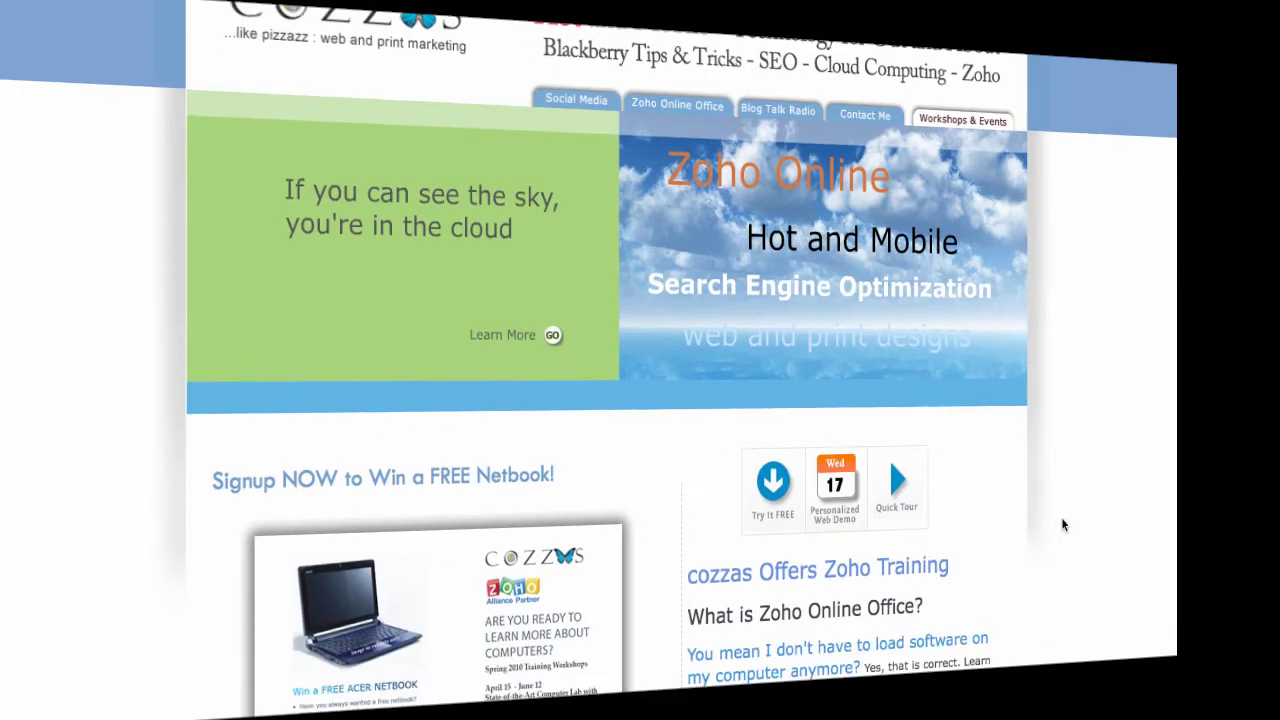
scroll(1062, 524, down, 4)
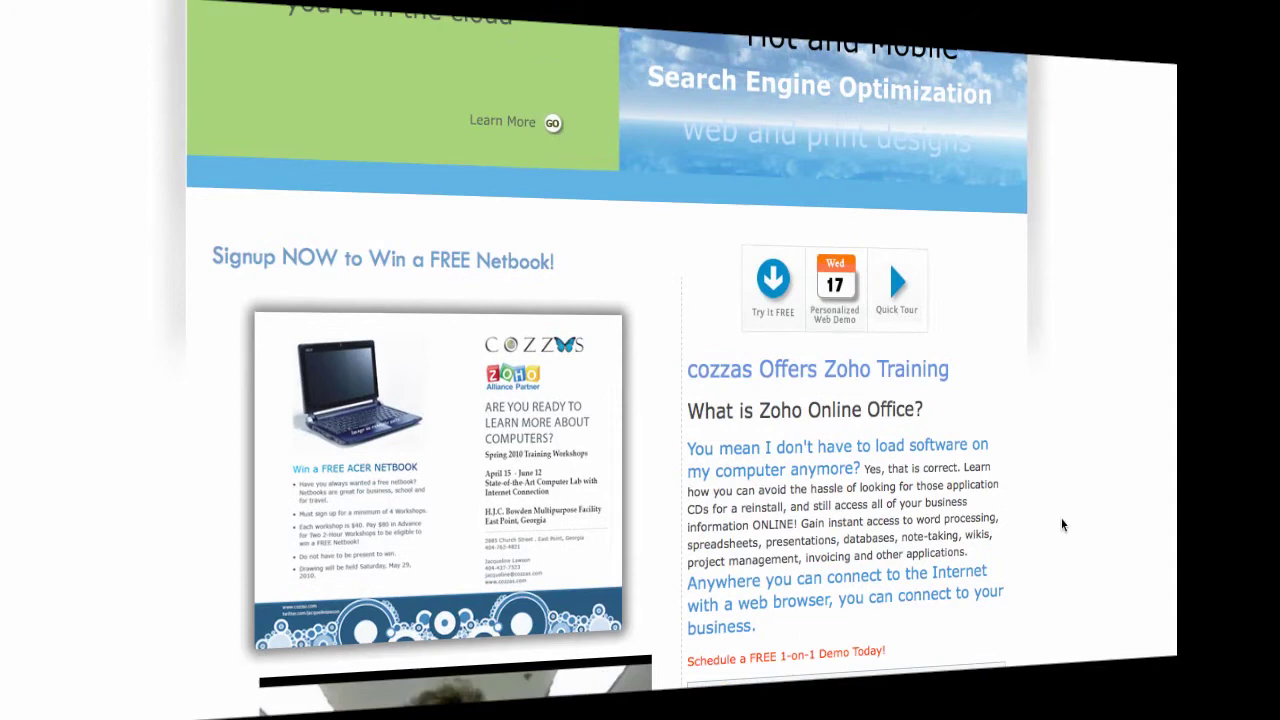
scroll(1062, 524, down, 1)
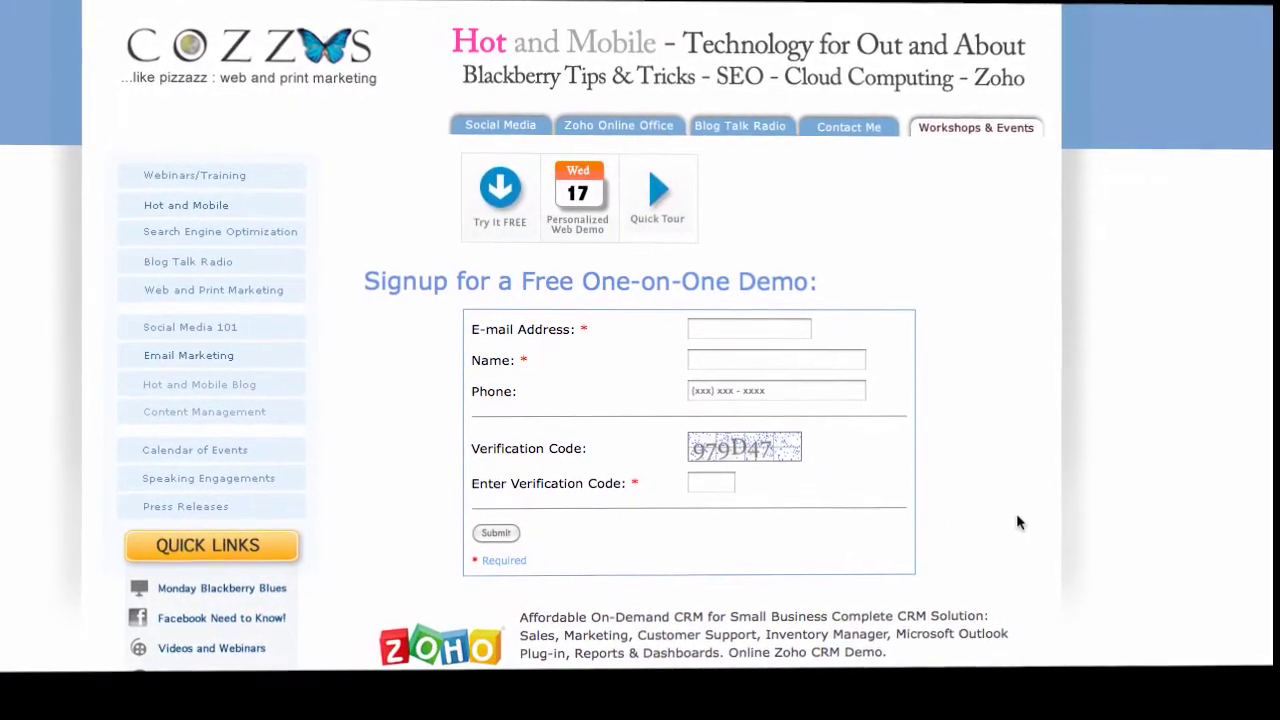
Scroll past Zoho Business to the Zoho CRM features and Free, $12, $25, $3 editions.
scroll(1019, 515, down, 2)
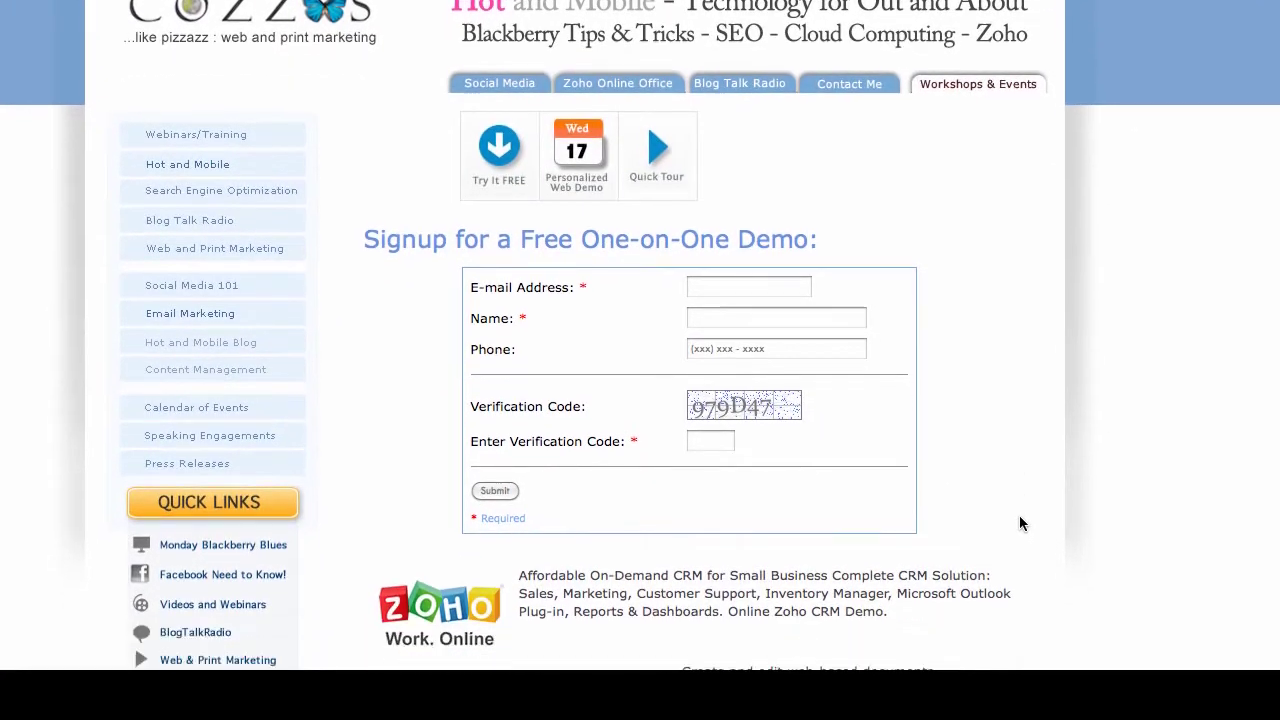
scroll(1020, 511, down, 5)
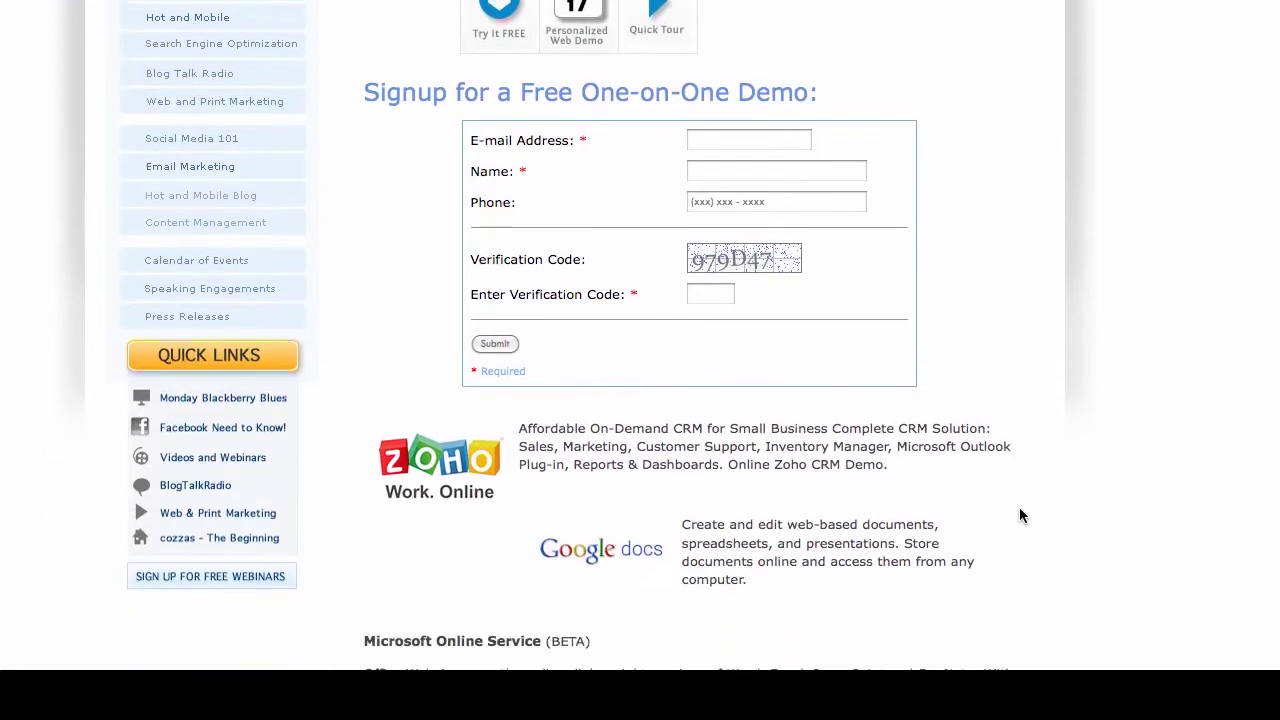
scroll(1020, 515, down, 15)
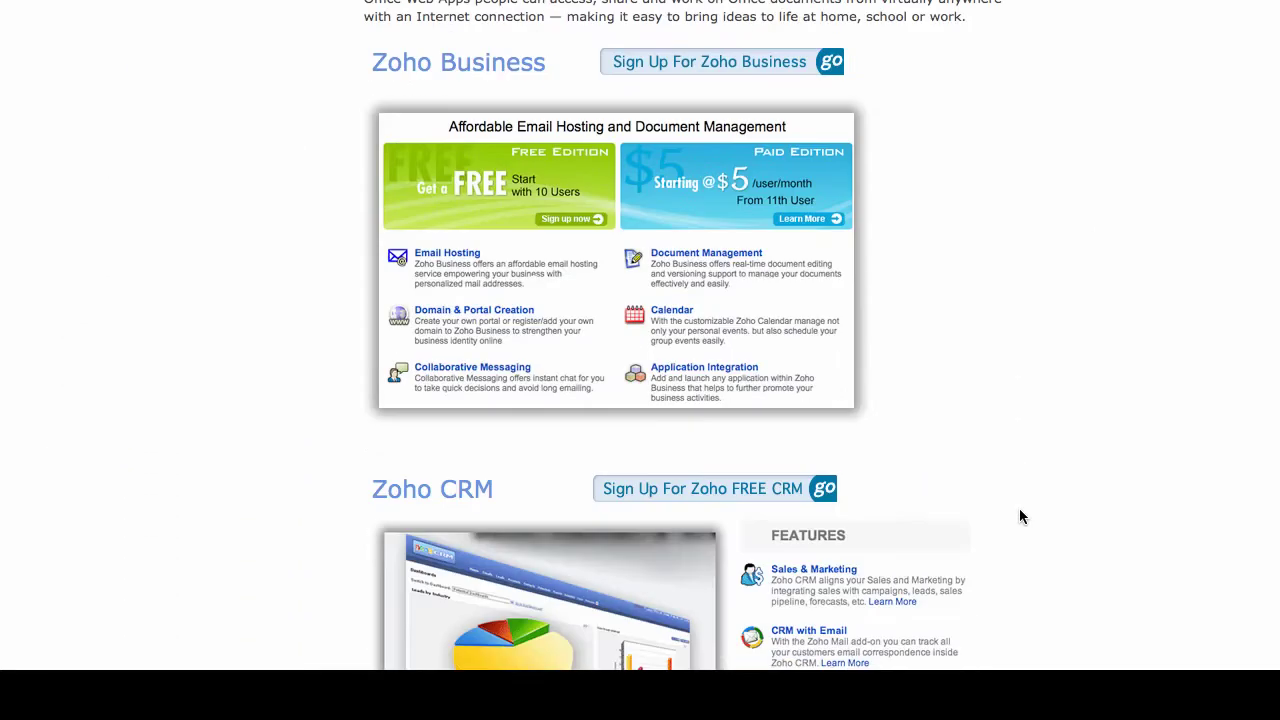
scroll(1020, 515, down, 6)
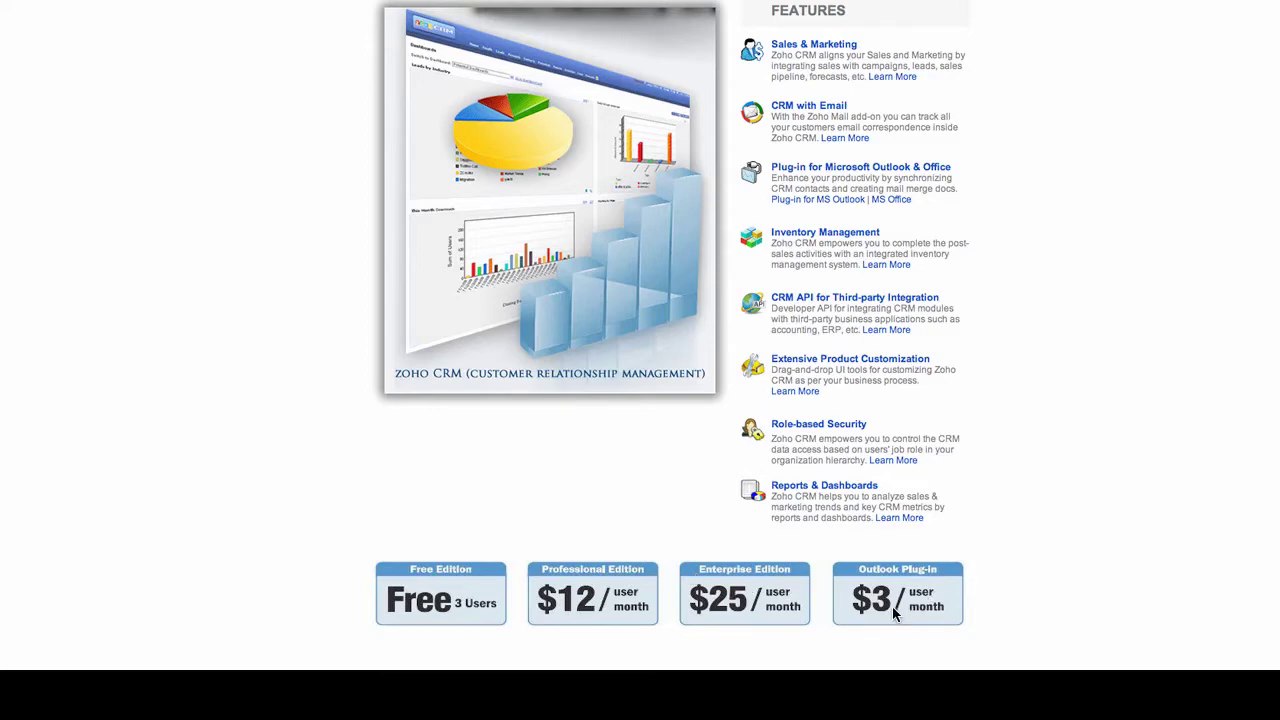
Scroll back up to the Zoho CRM header with the Sign Up For Zoho FREE CRM button.
scroll(951, 612, down, 3)
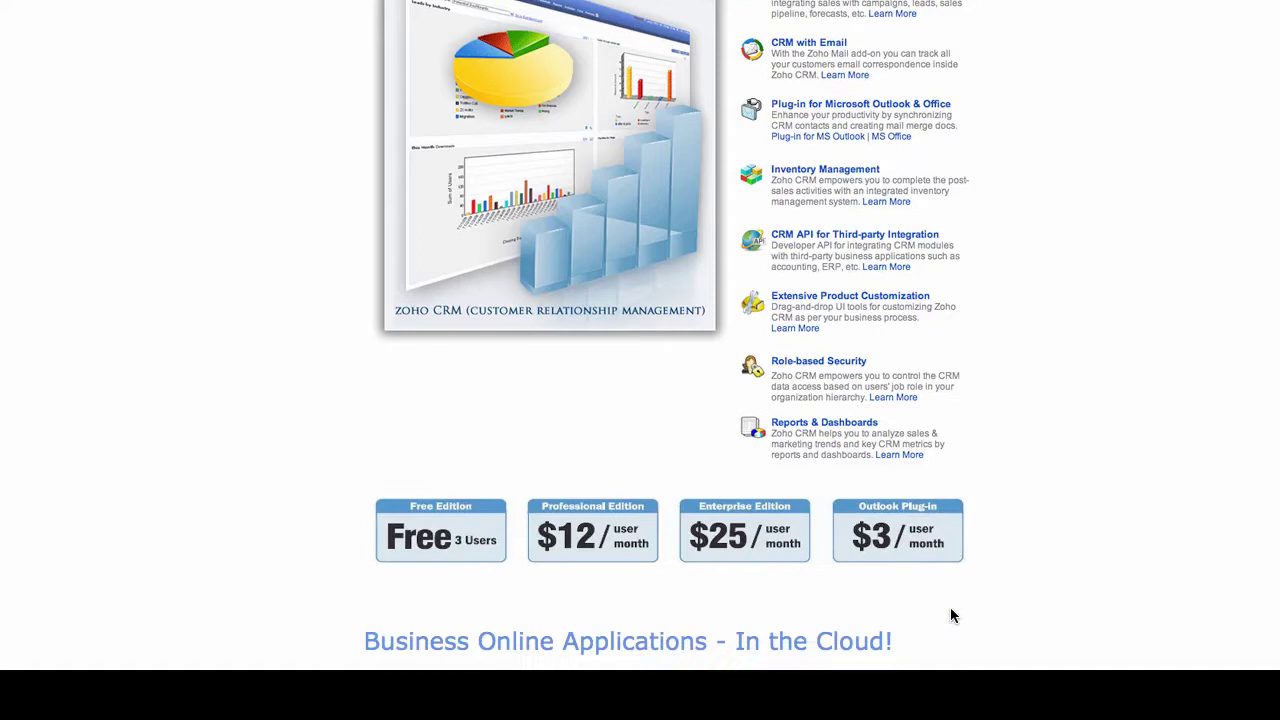
scroll(956, 610, up, 5)
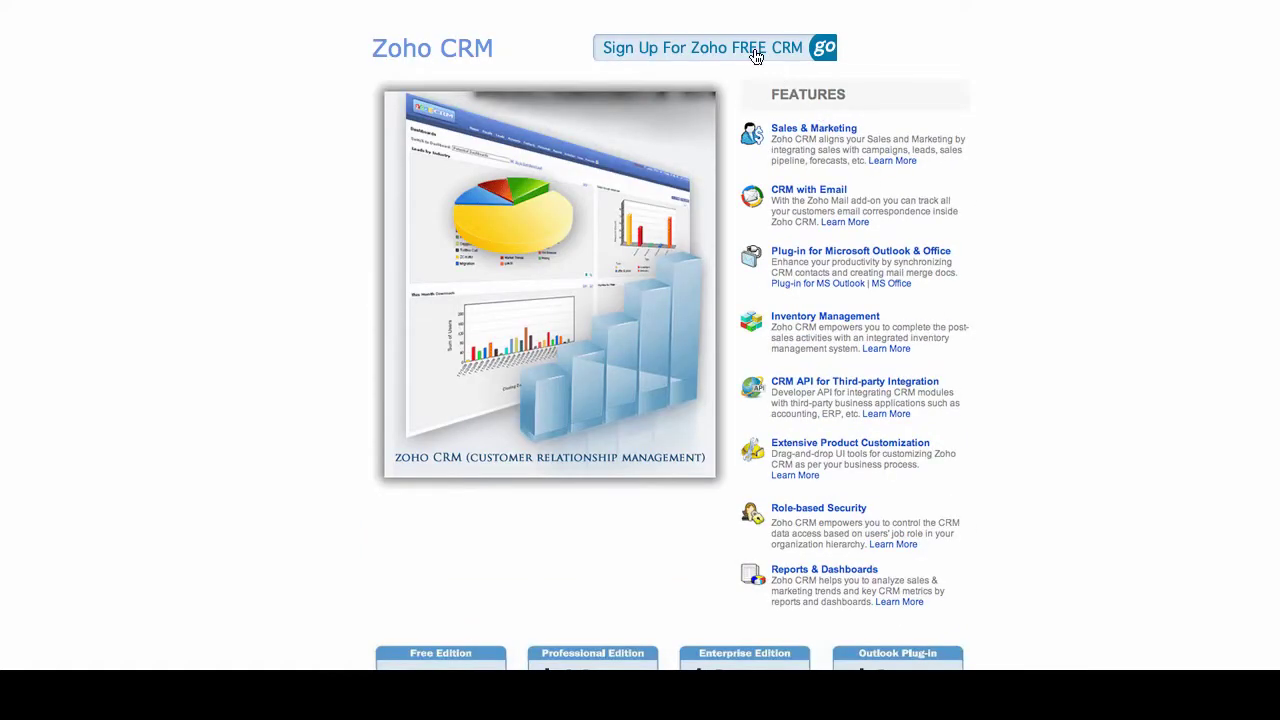
Open the Sign Up For Zoho FREE CRM registration form and look through it.
click(665, 47)
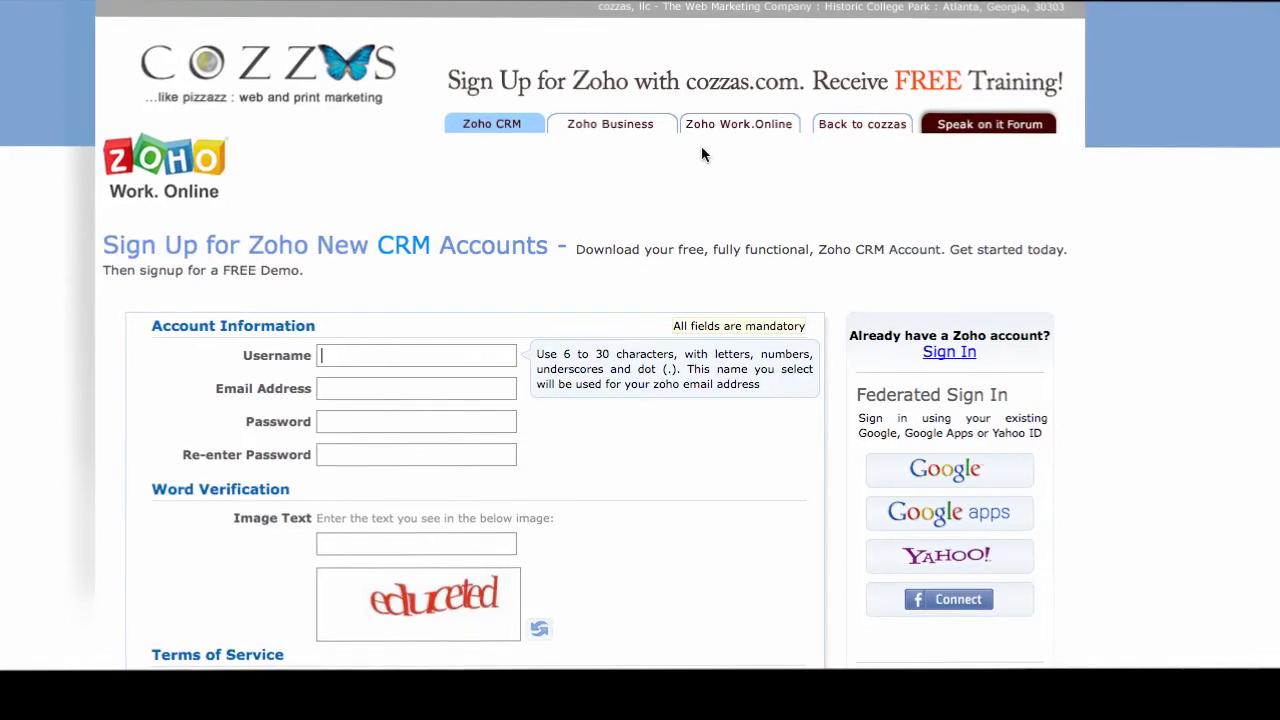
scroll(492, 426, down, 3)
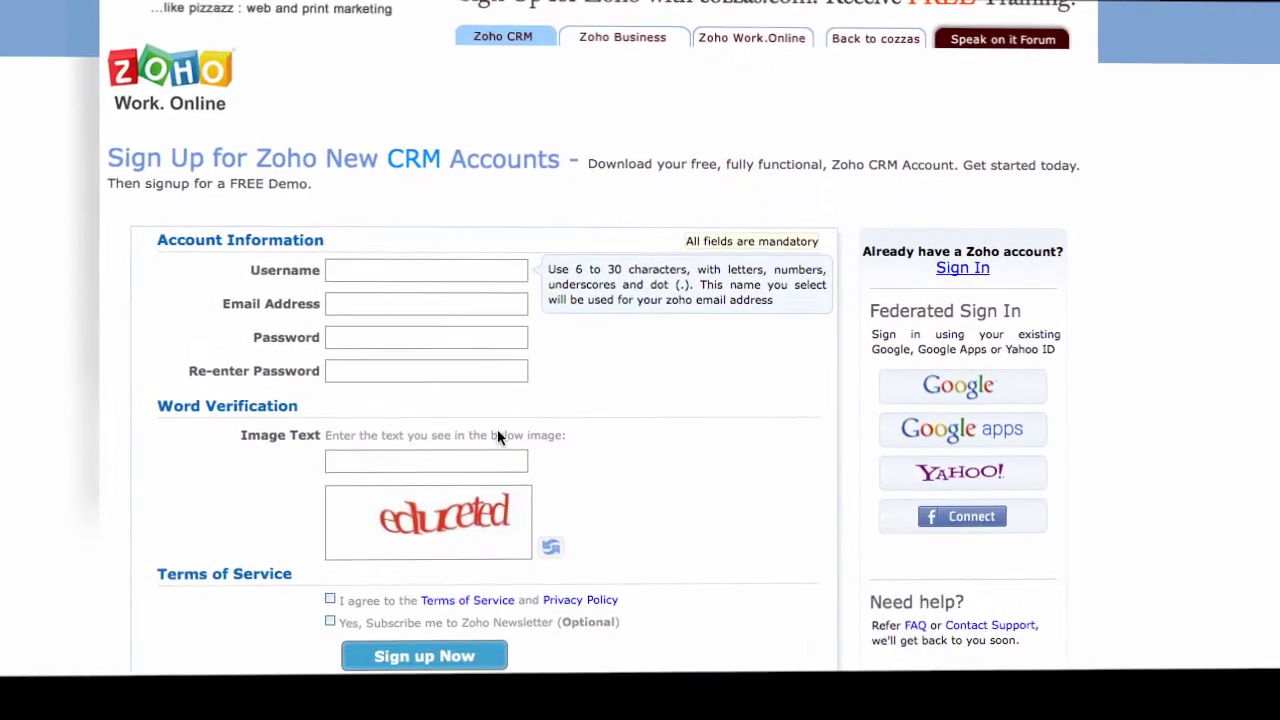
scroll(503, 437, down, 1)
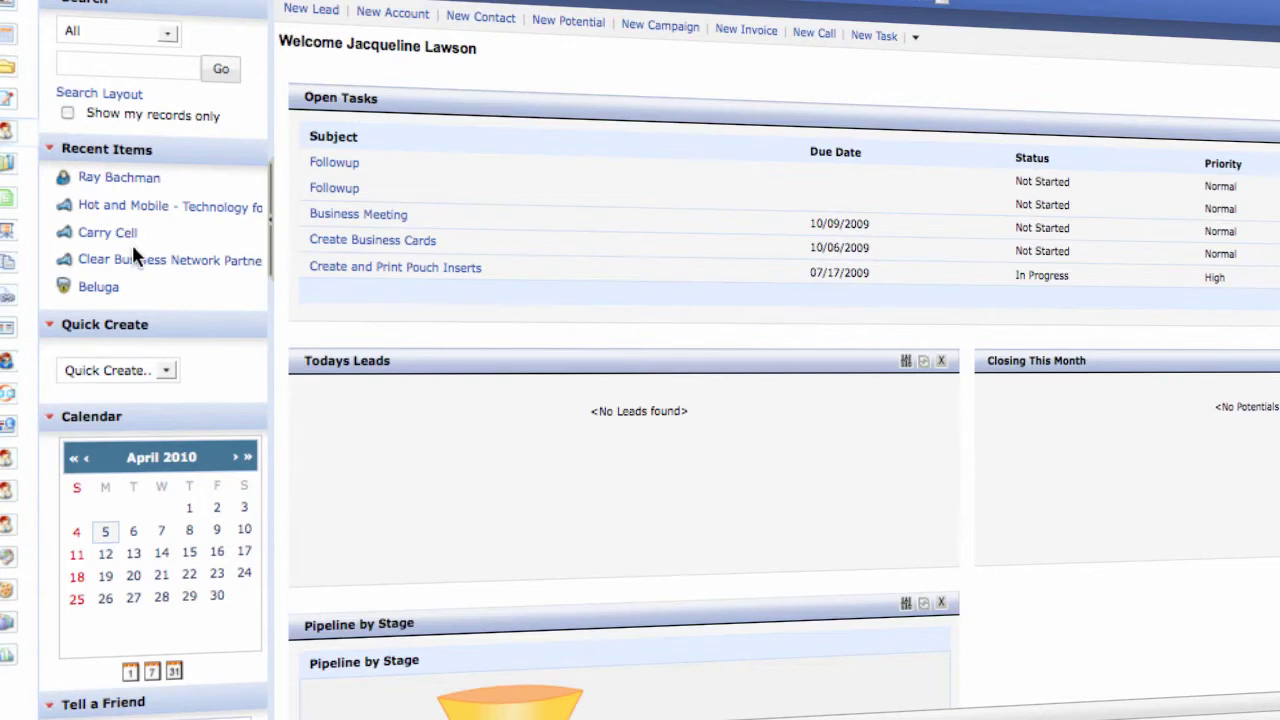
Expand the Quick Create dropdown in the left sidebar to see its record types.
click(165, 369)
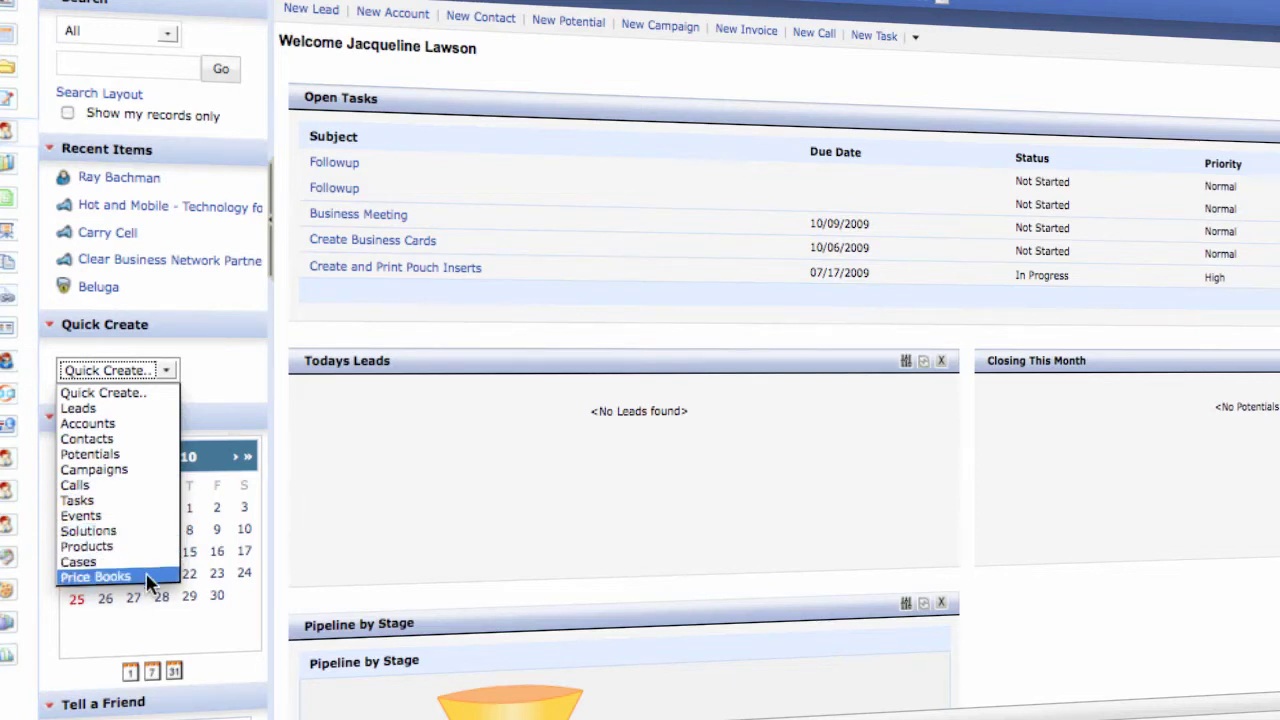
Dismiss the Quick Create list and open the calendar for April 5.
click(307, 521)
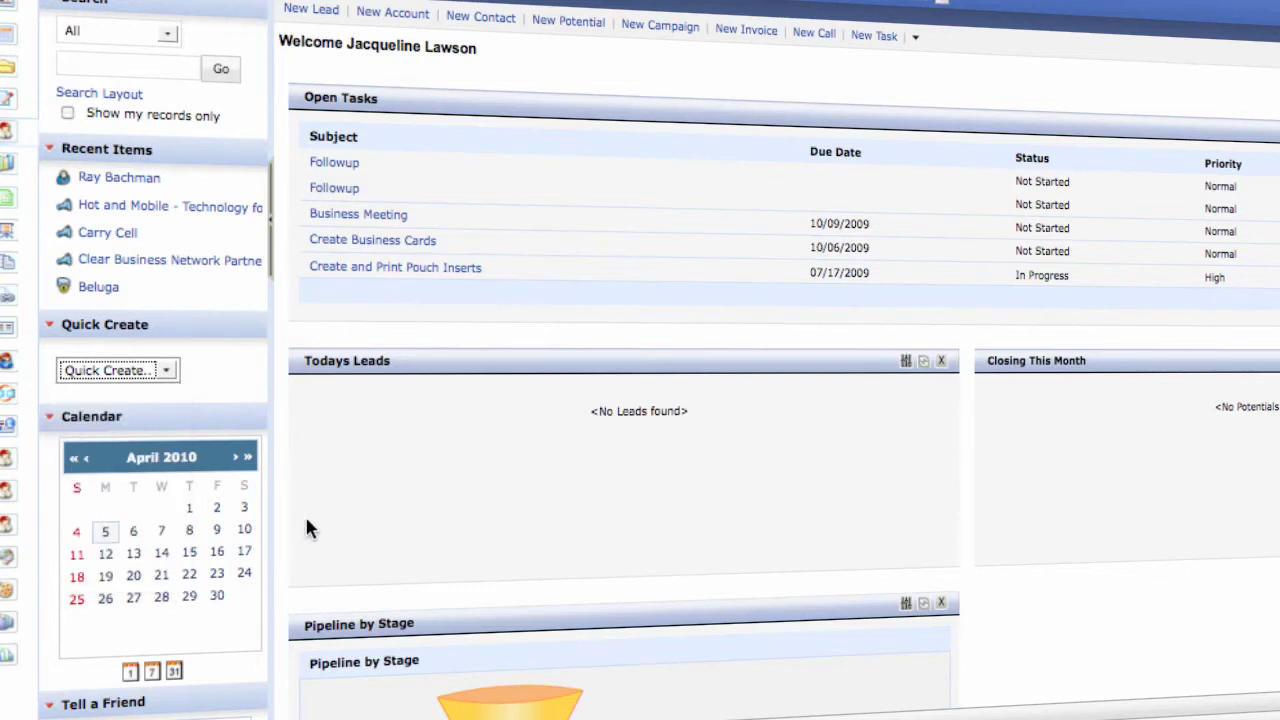
click(106, 532)
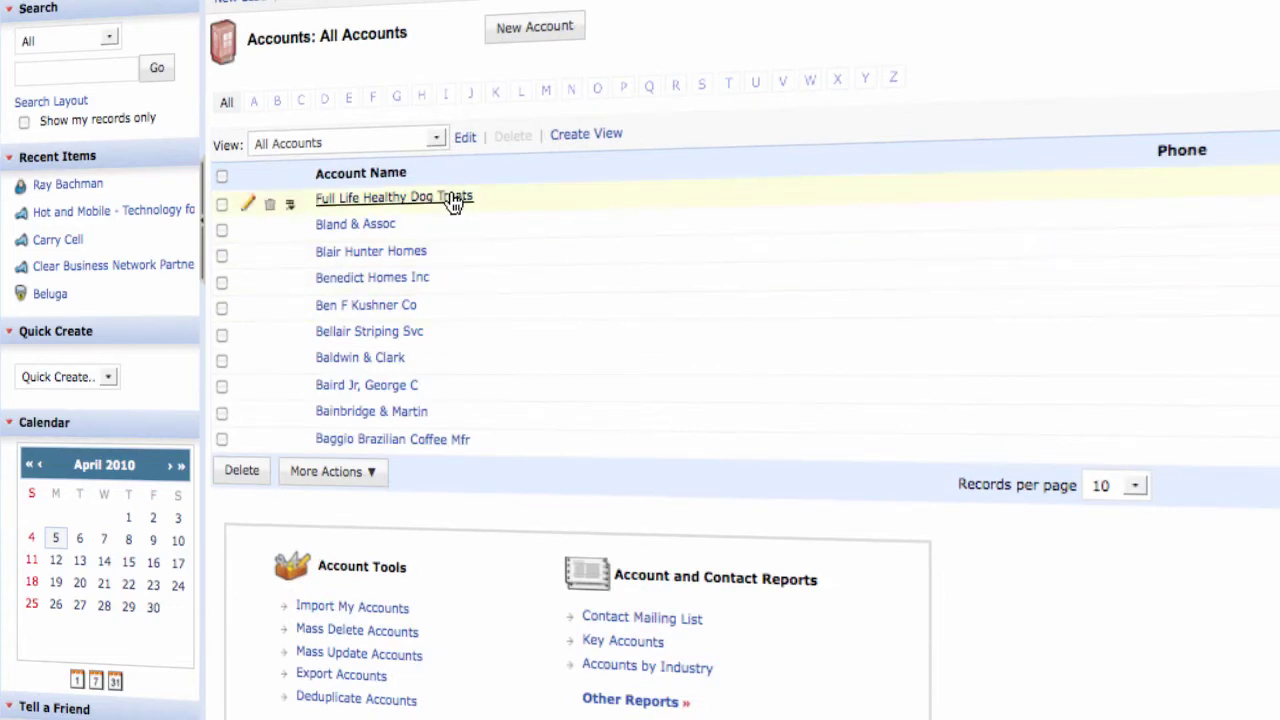
Show the All Contacts list of ten contacts and reach the Contact Tools section.
click(548, 28)
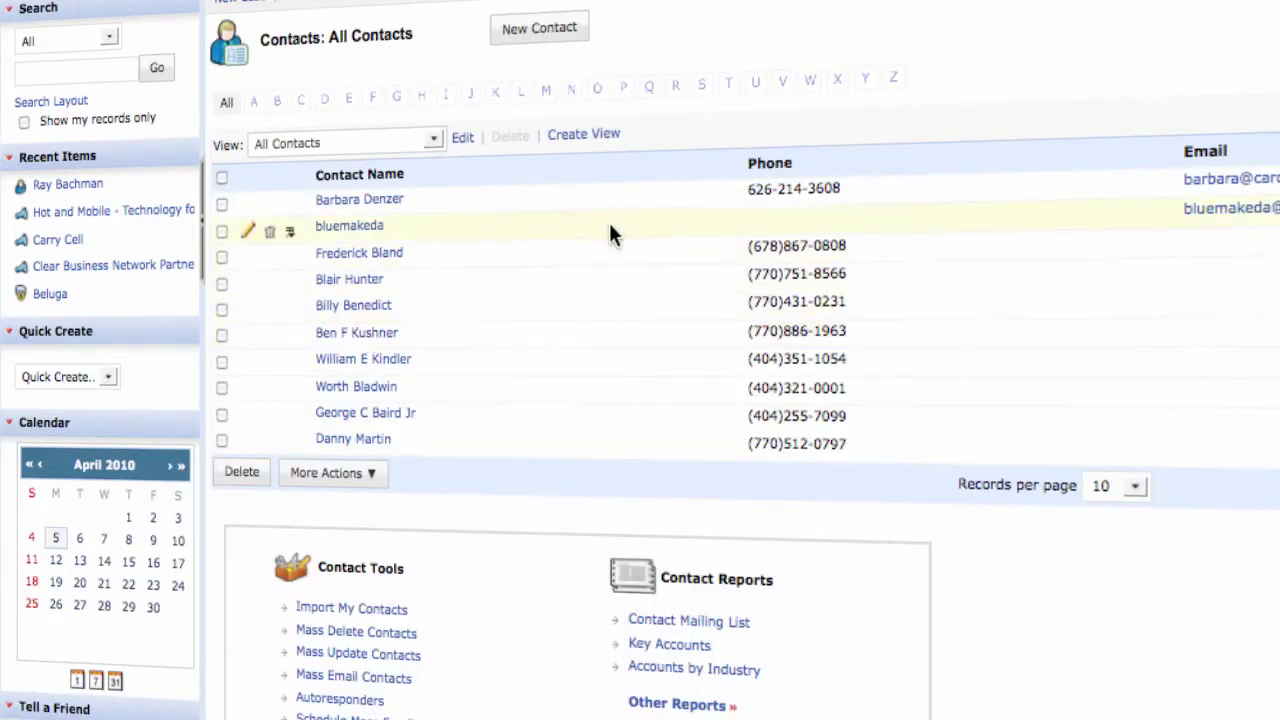
scroll(580, 490, down, 3)
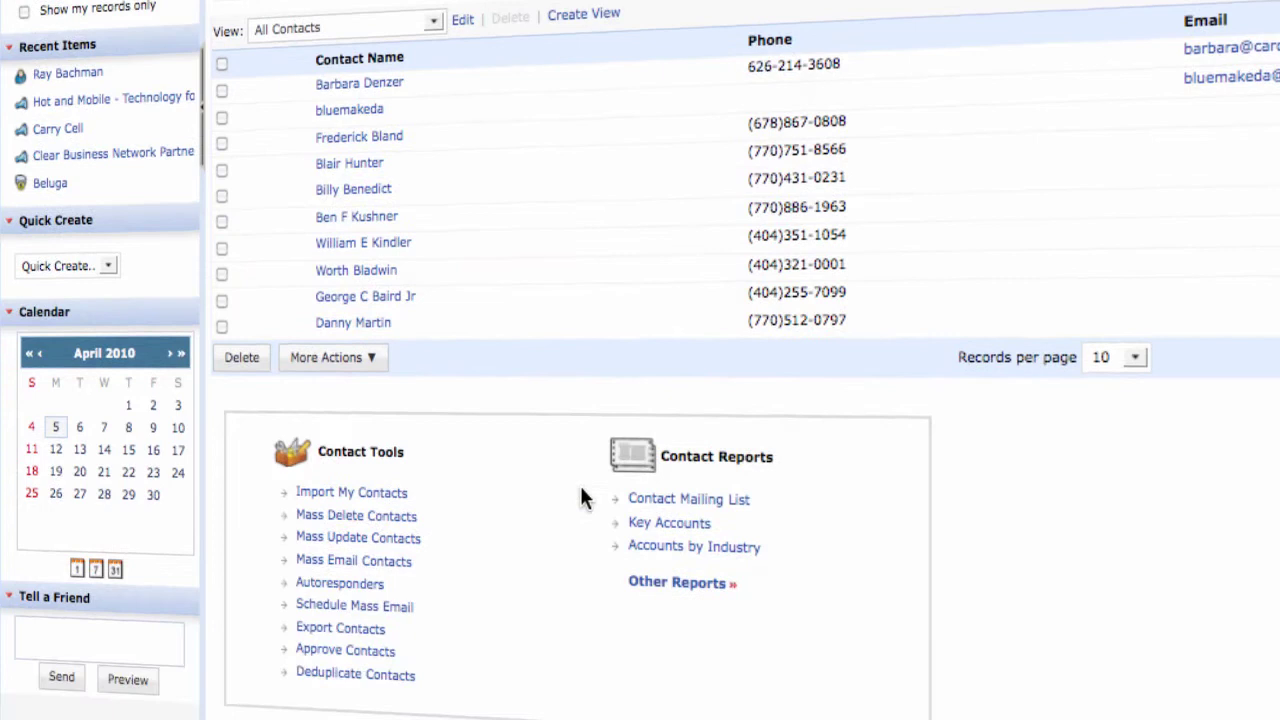
scroll(586, 457, up, 3)
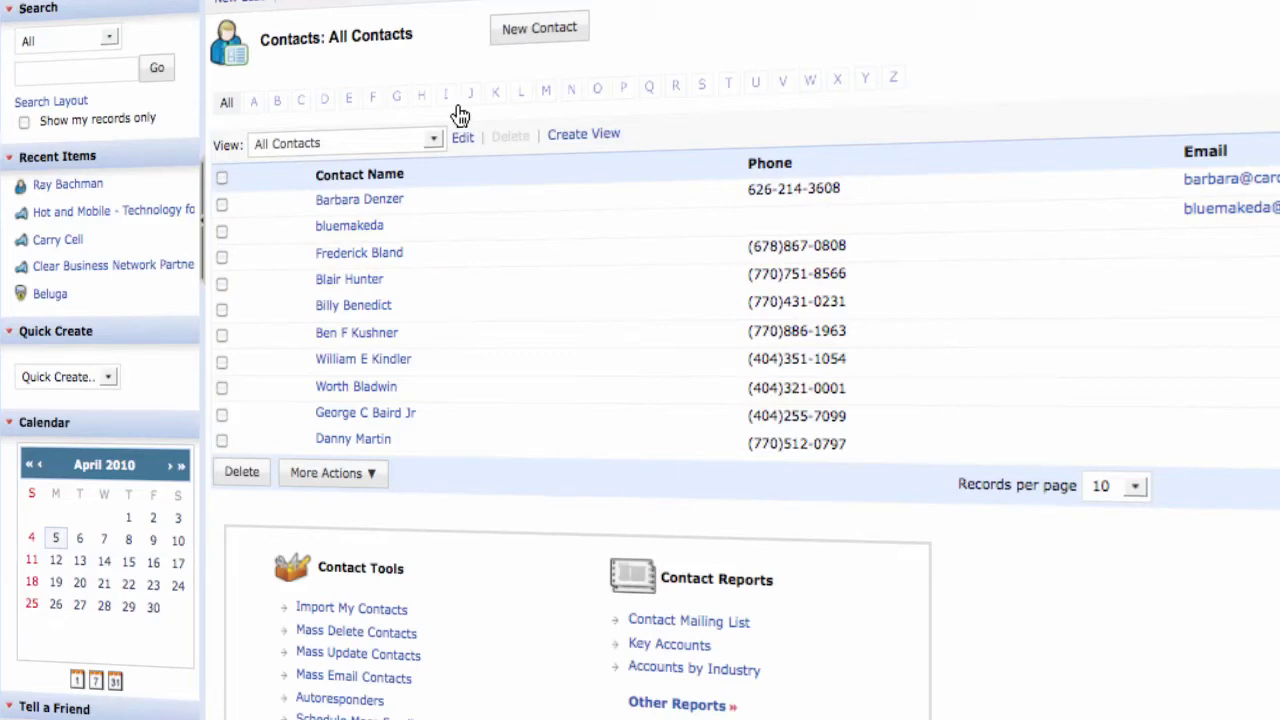
scroll(600, 510, down, 3)
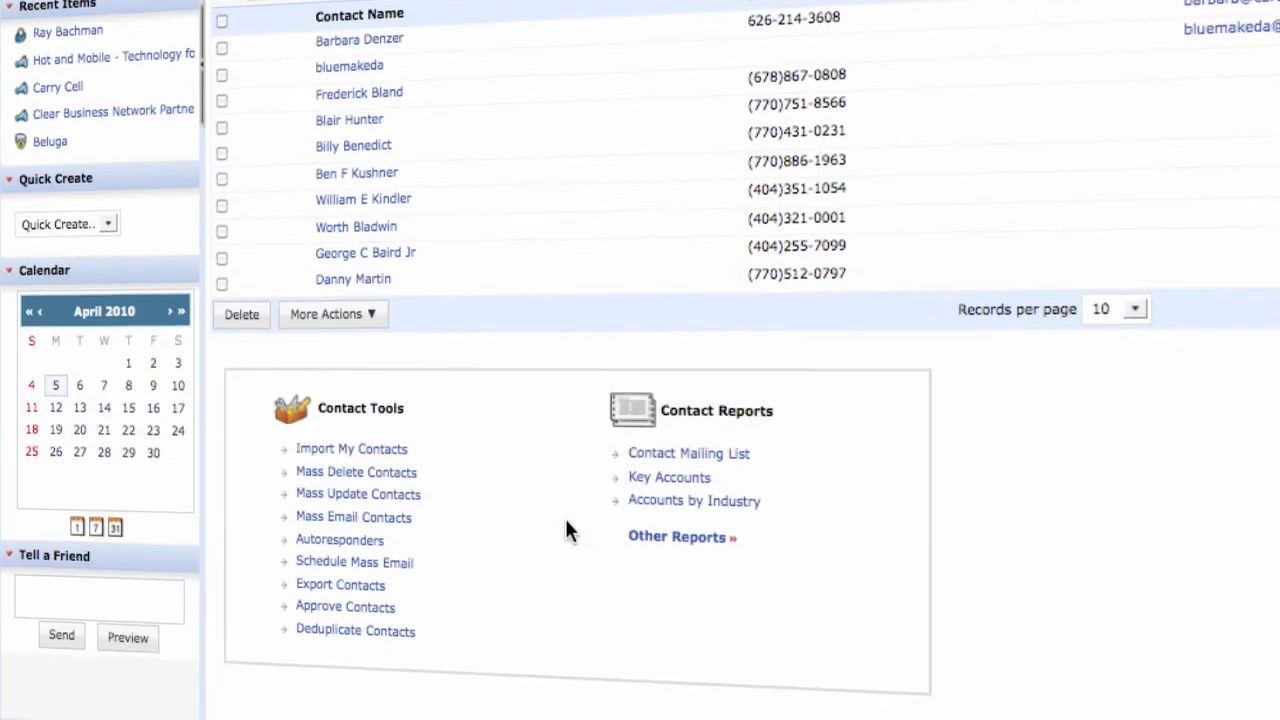
Open Import My Contacts under Contact Tools.
click(345, 455)
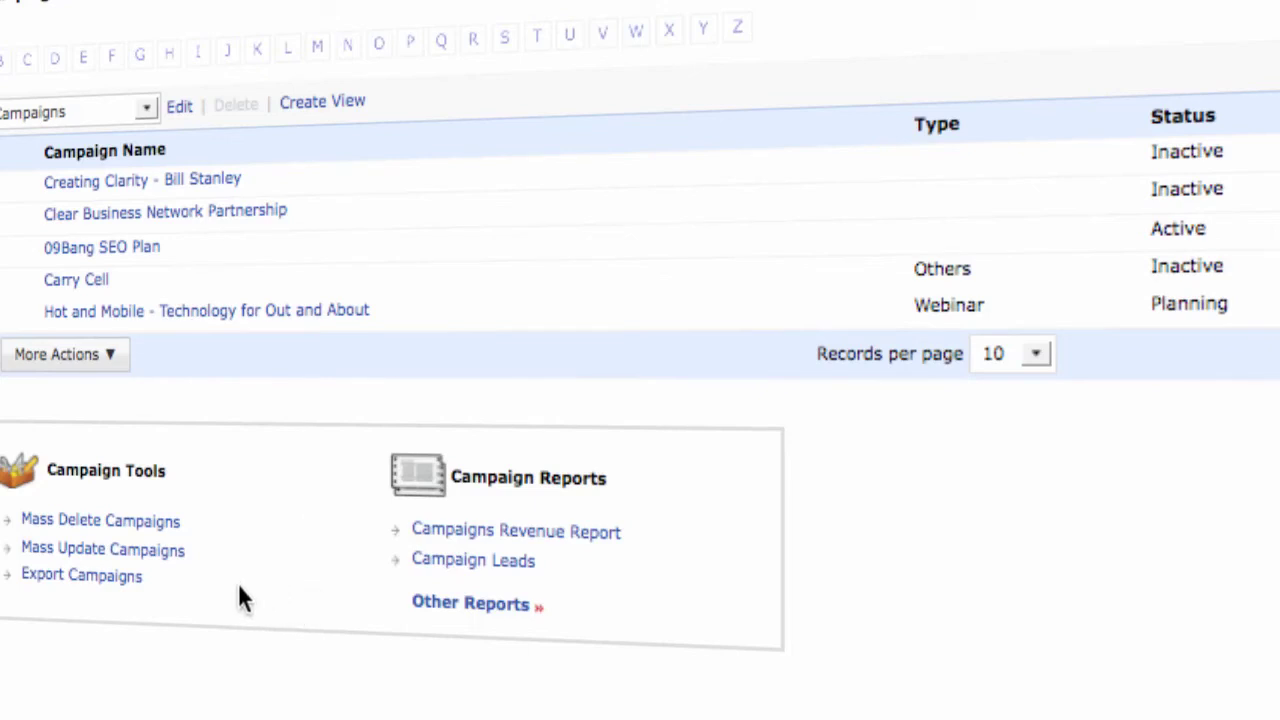
Open the Campaigns Revenue Report and view its Export format options.
click(455, 538)
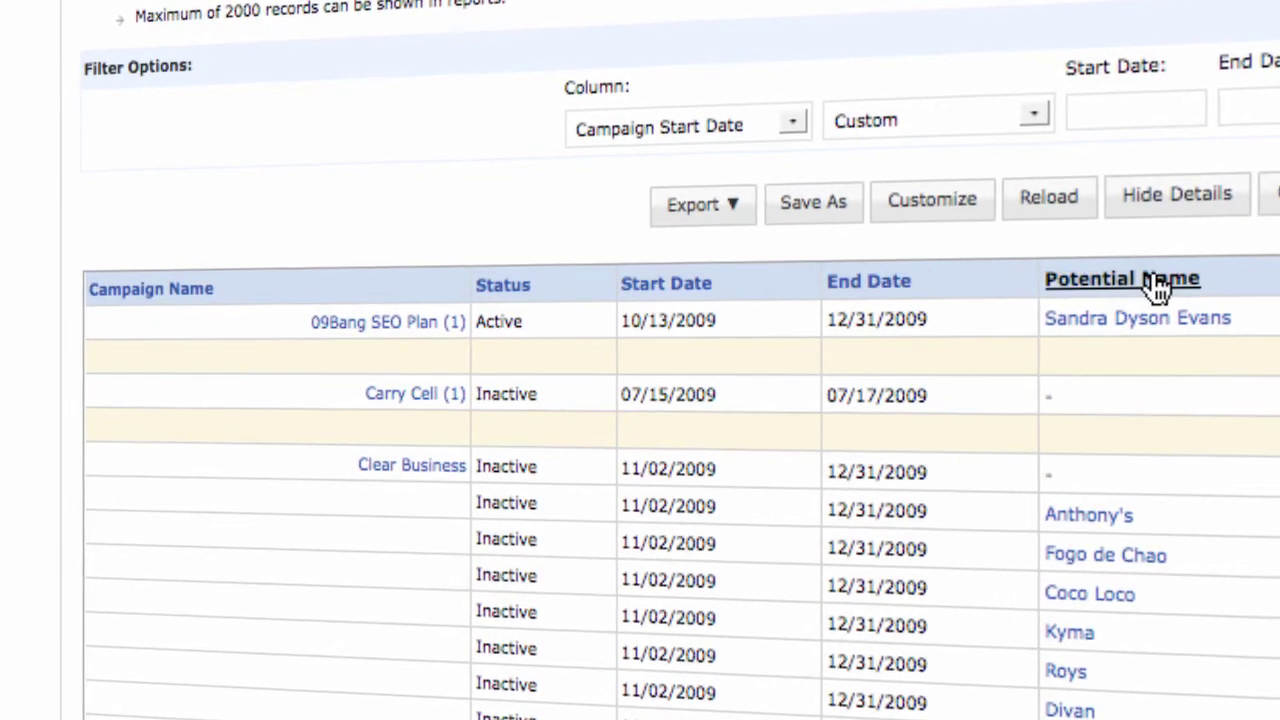
click(727, 205)
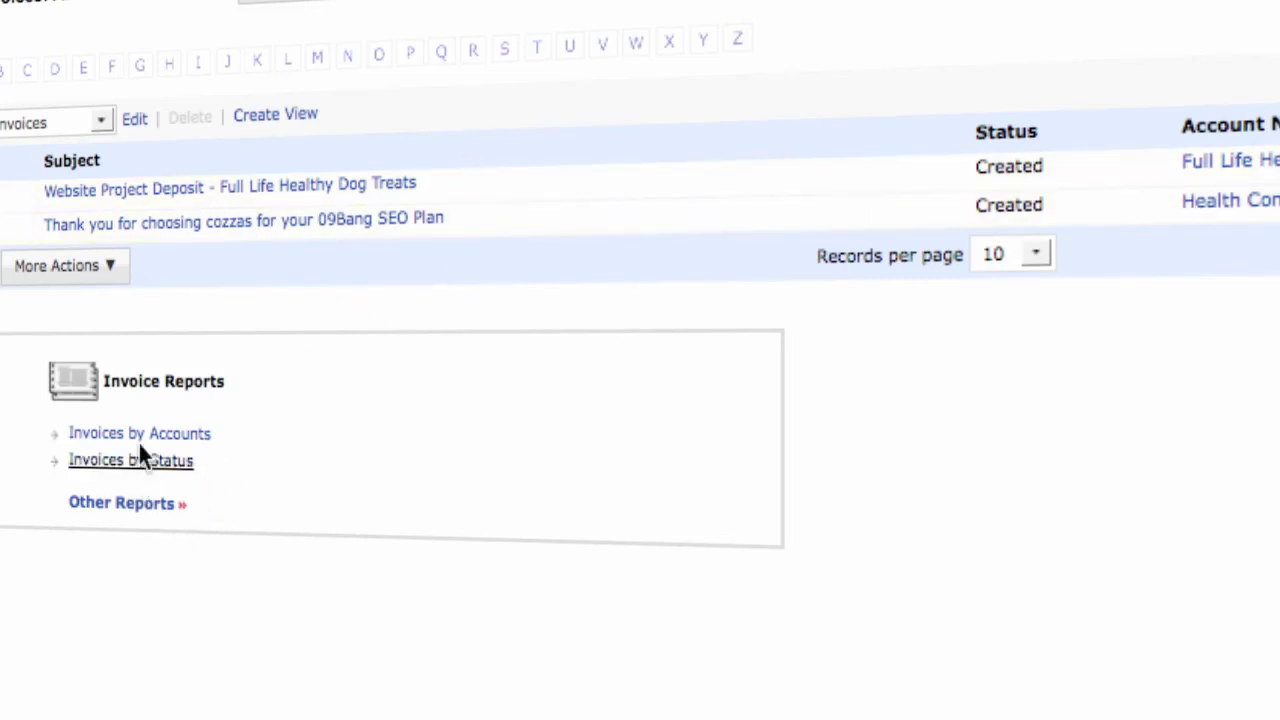
Open the Invoices by Accounts report under Invoice Reports.
click(103, 436)
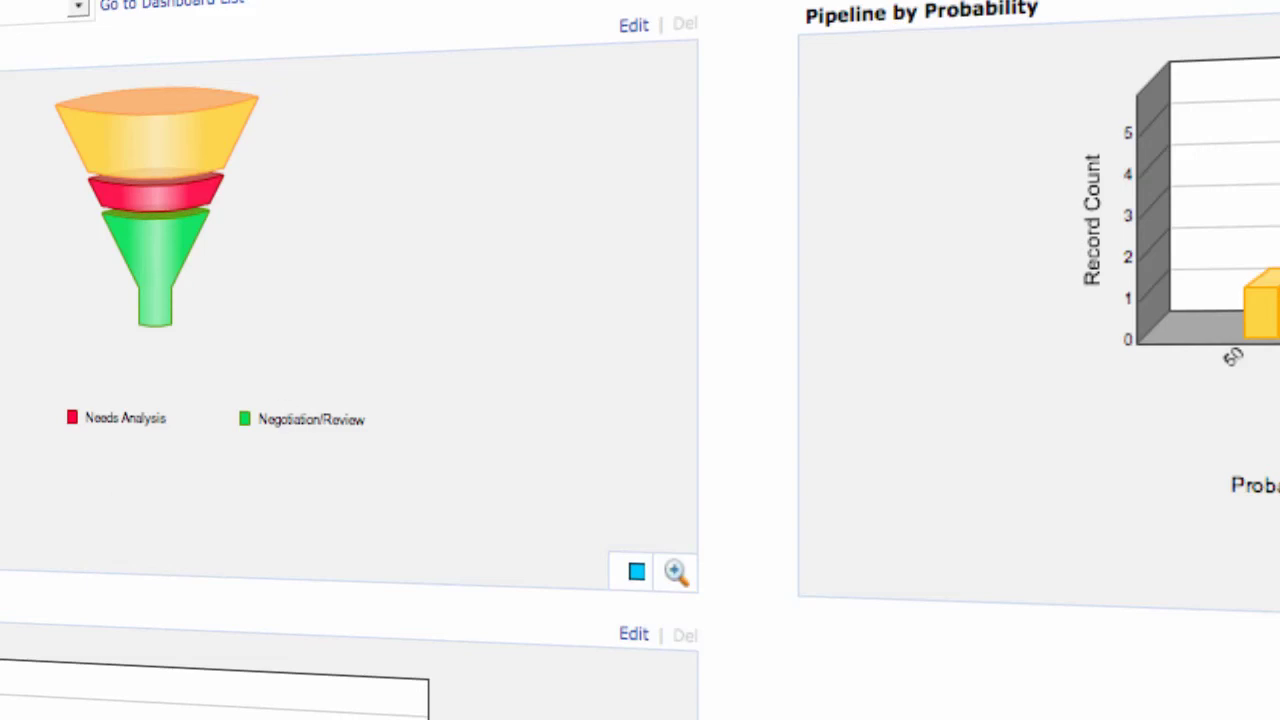
Expand the dashboard selector to list the available dashboards.
click(76, 12)
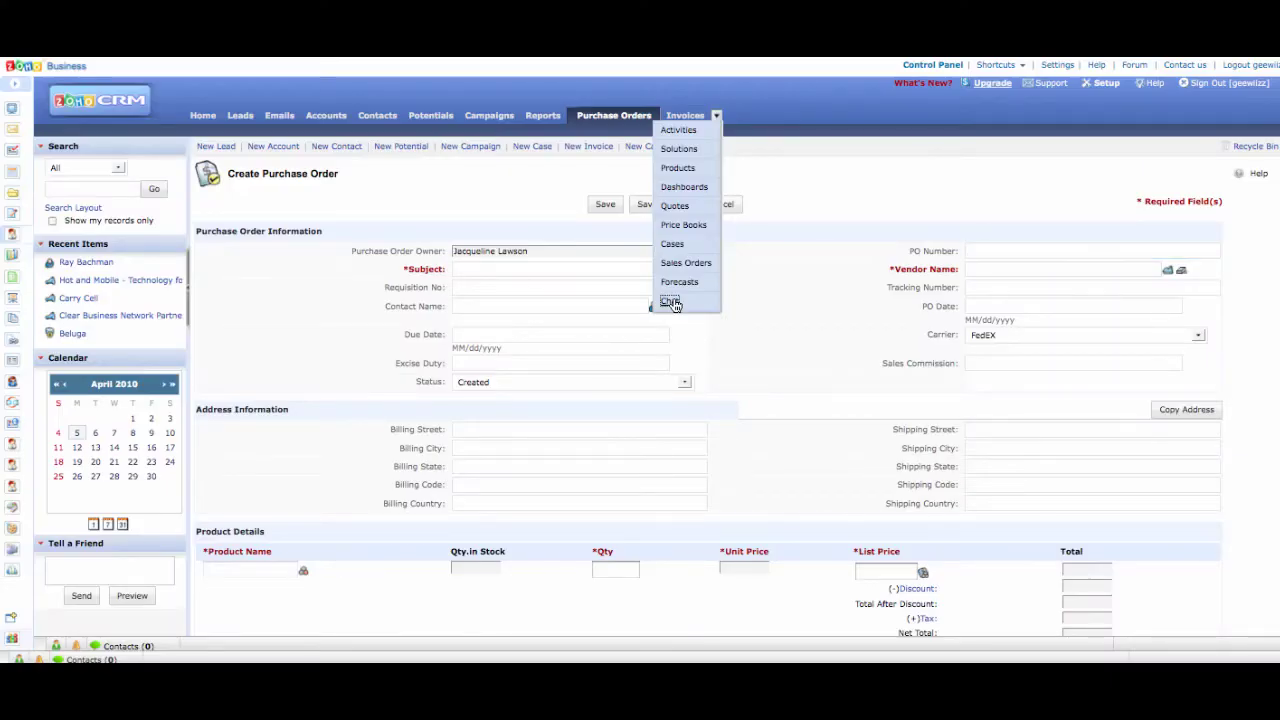
Open the Chat page and expand the quick-create list of record types.
click(670, 302)
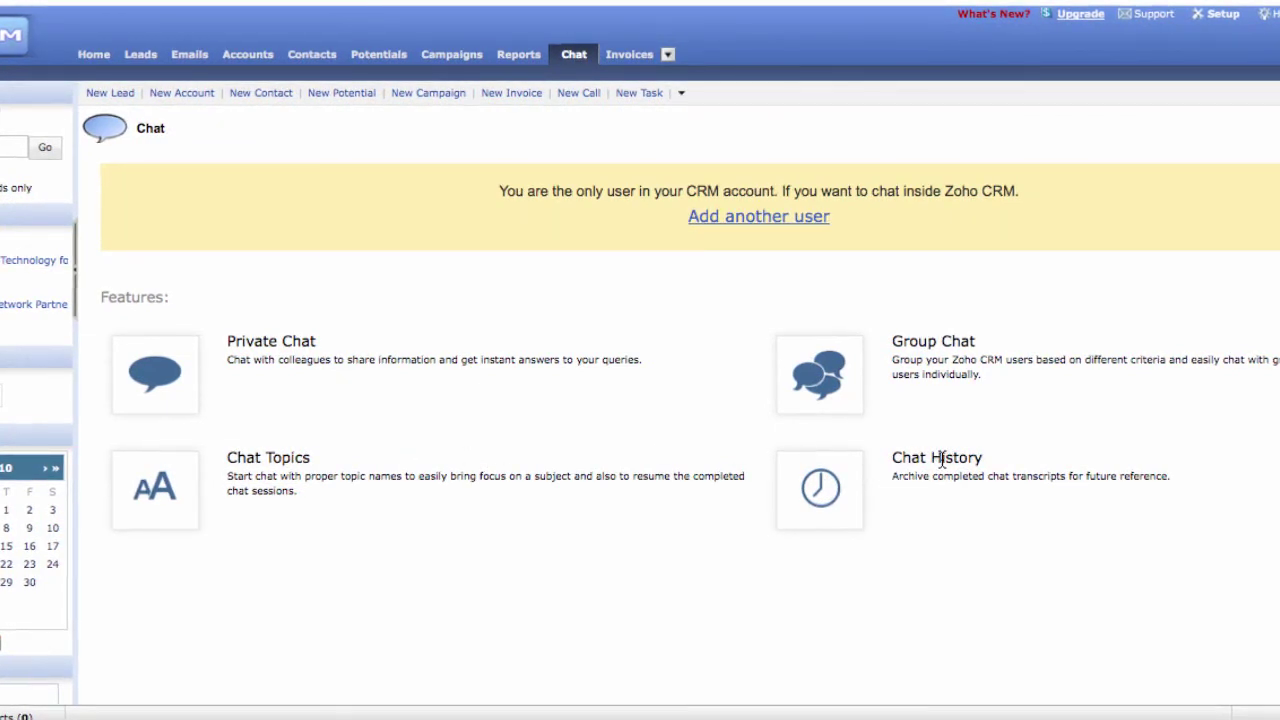
click(681, 92)
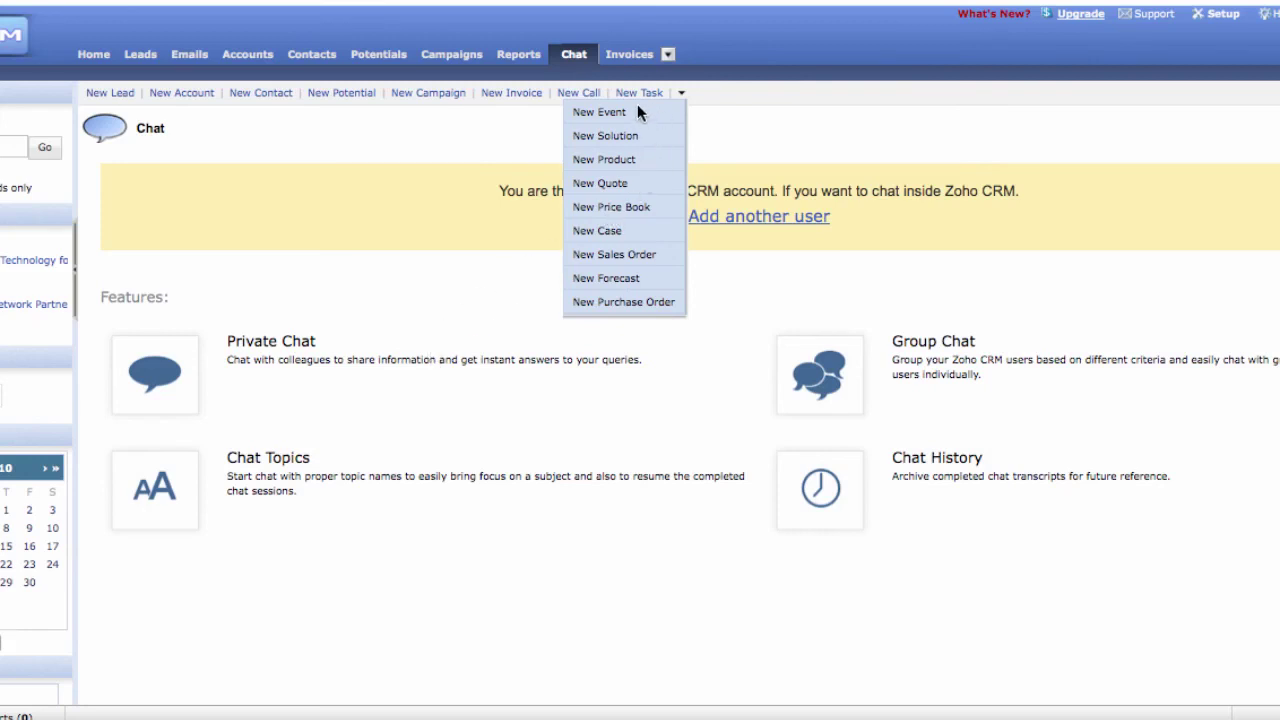
Preview a blank New Quote form, then switch to the empty Forecasts module.
click(614, 189)
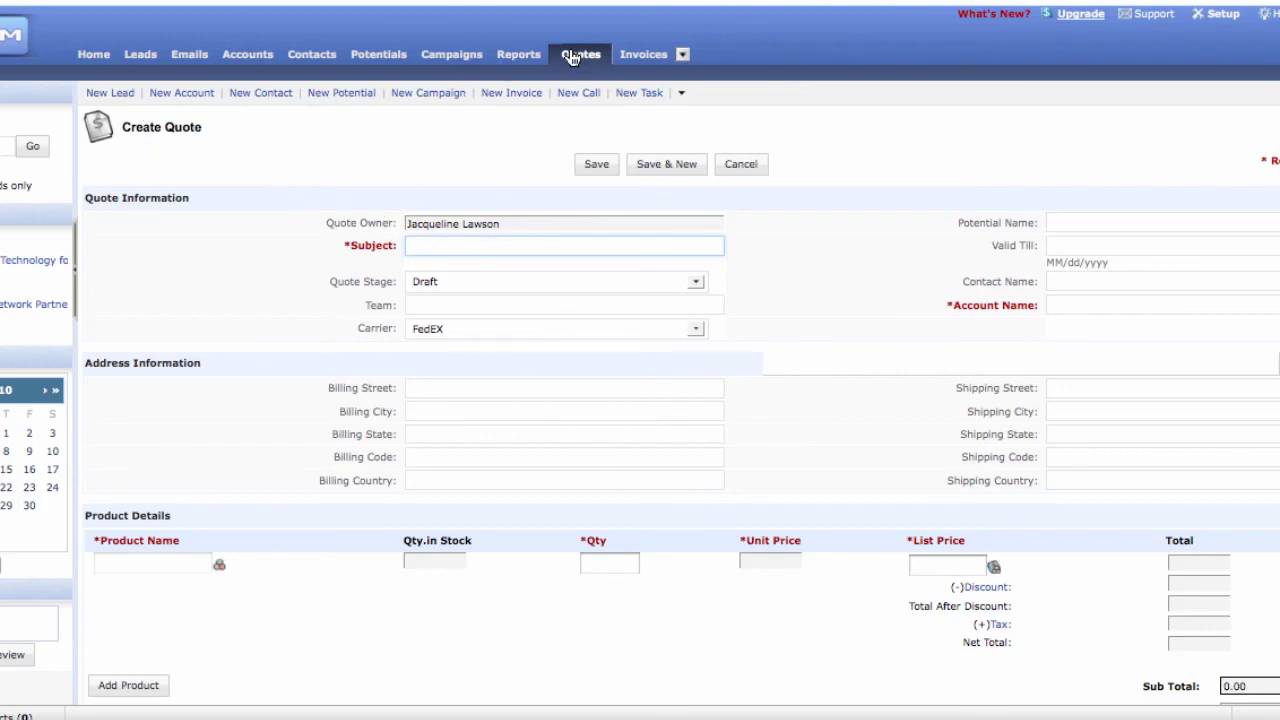
click(683, 54)
click(614, 265)
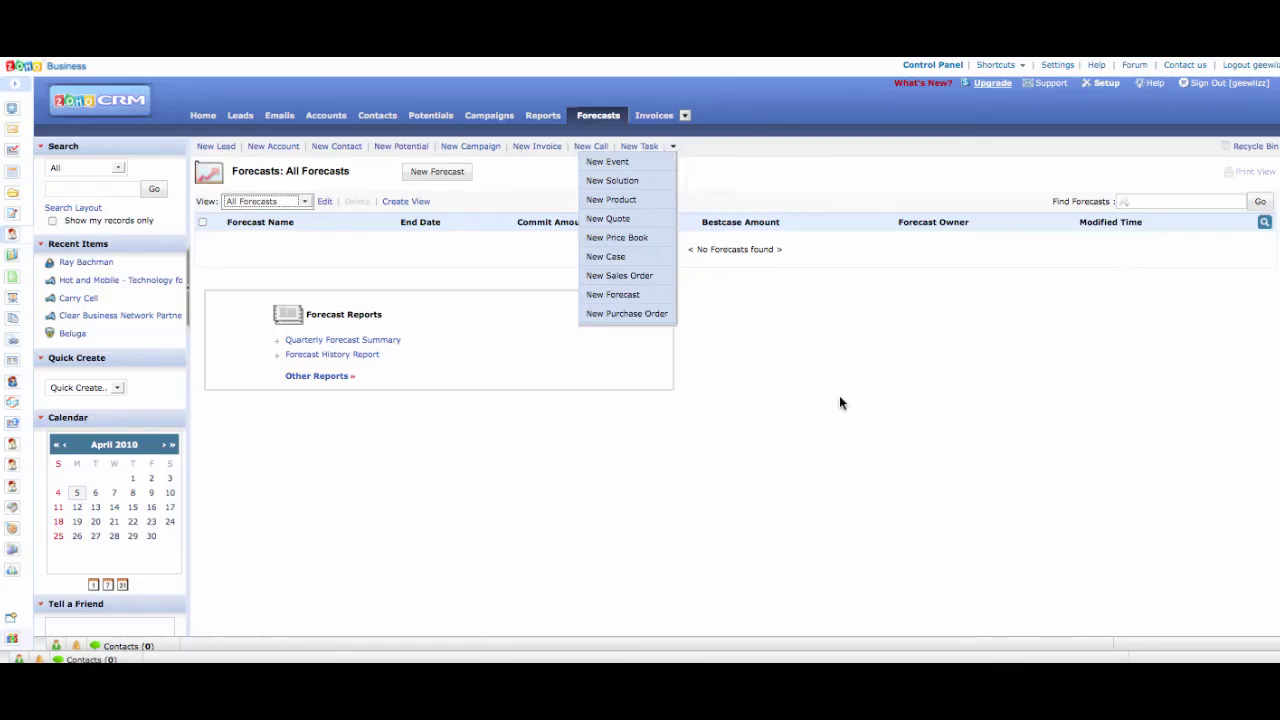
click(839, 403)
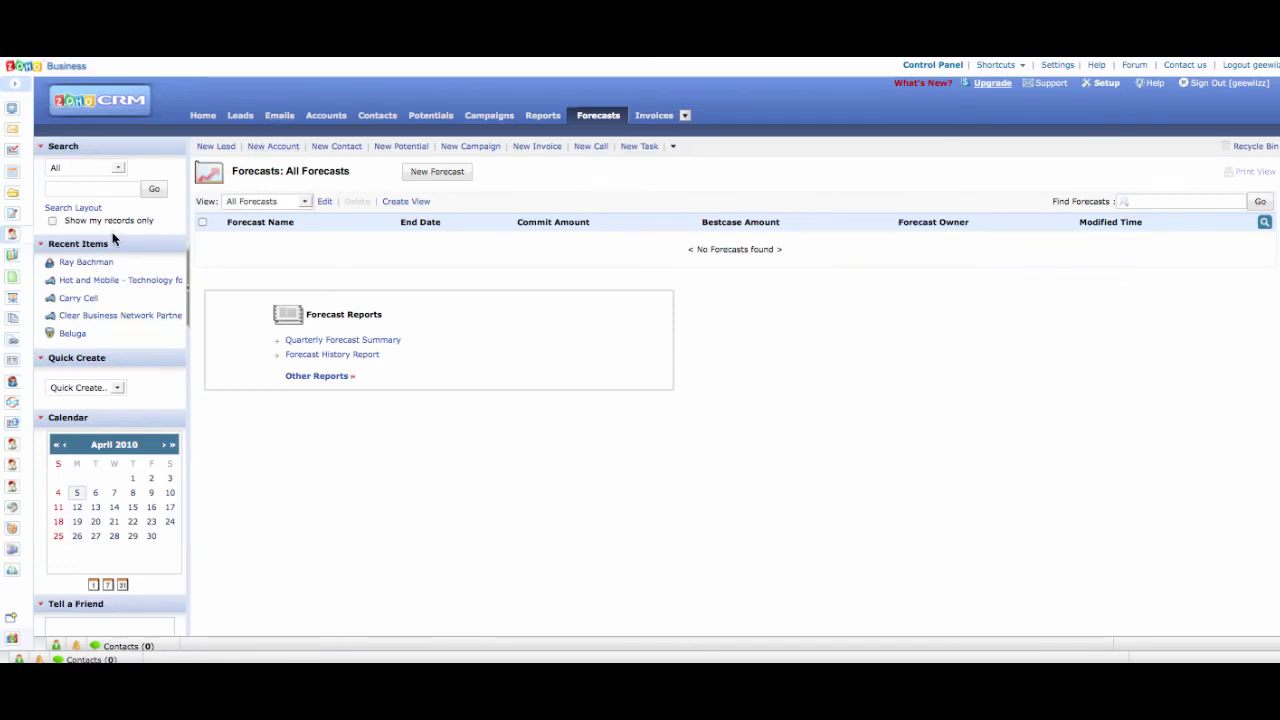
Return to the Home page with open tasks, today's leads and pipeline by stage.
click(201, 116)
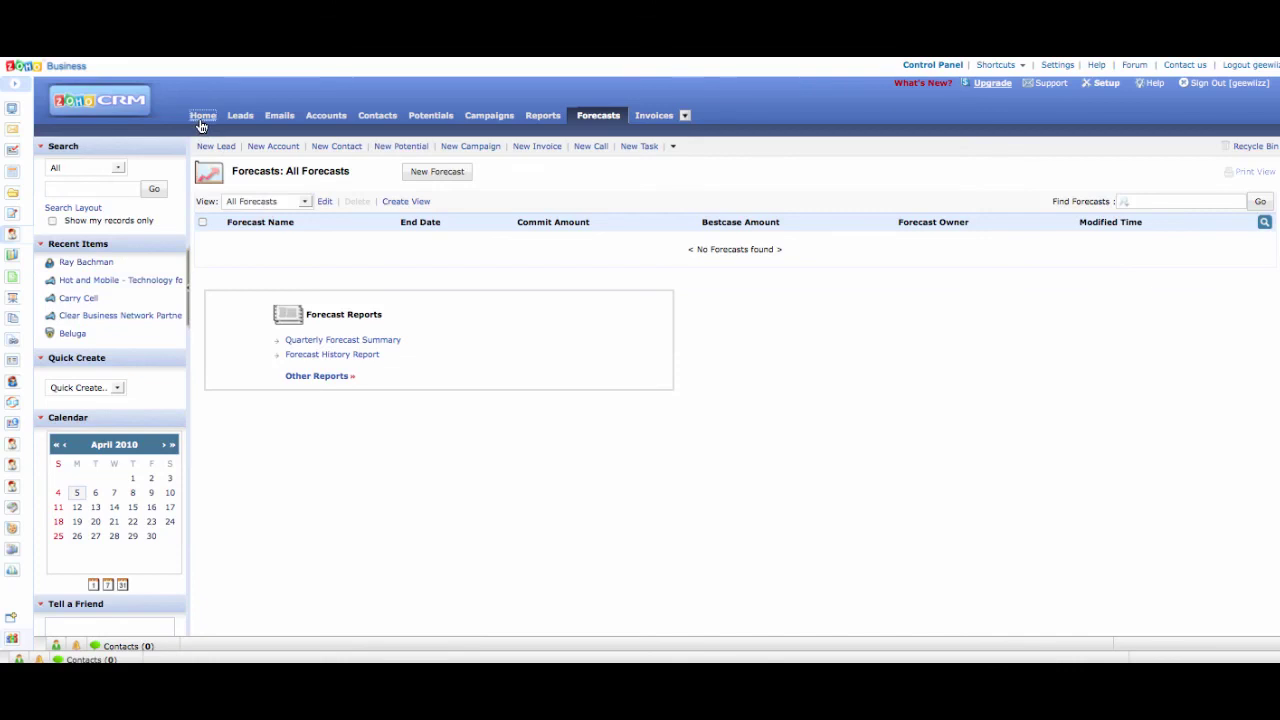